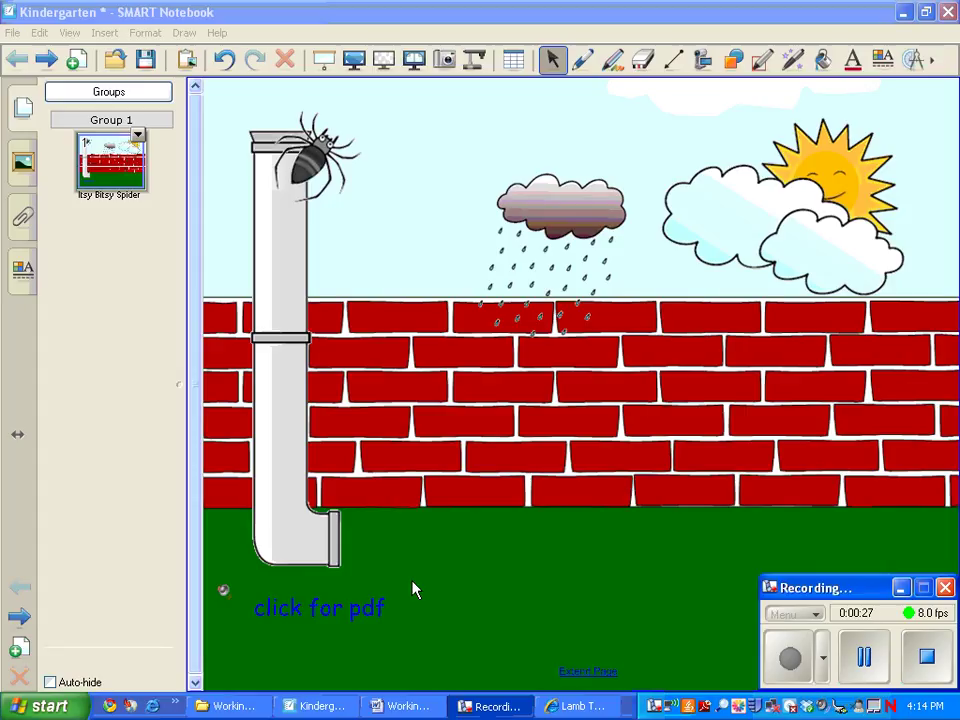
Open the spider poem PDF and print all three pages to SMART Notebook Print Capture
left_click(355, 617)
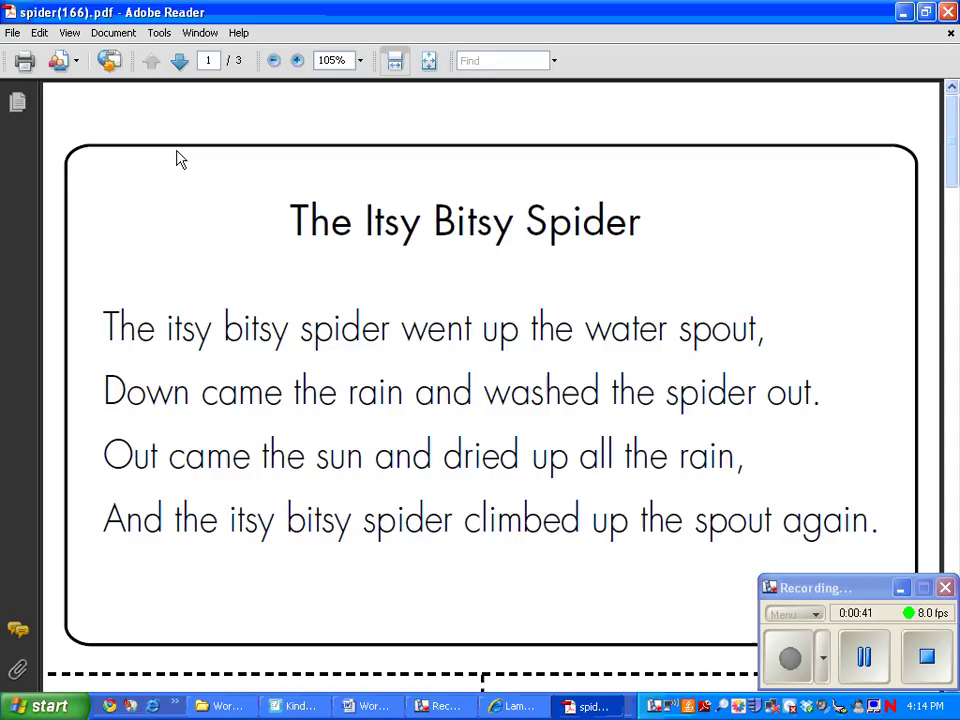
left_click(25, 62)
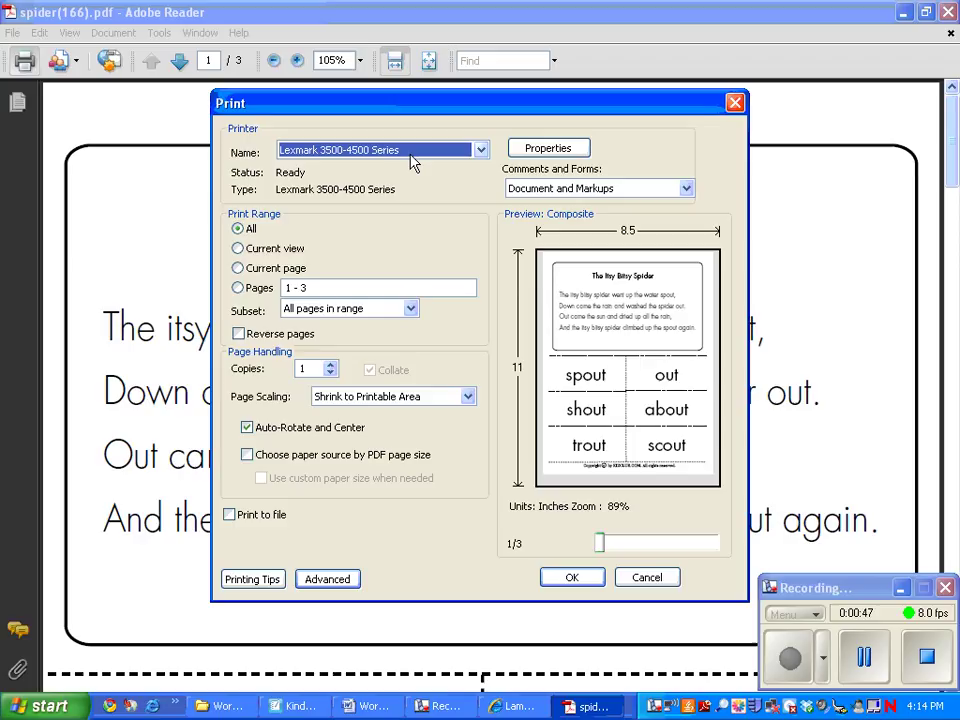
left_click(481, 152)
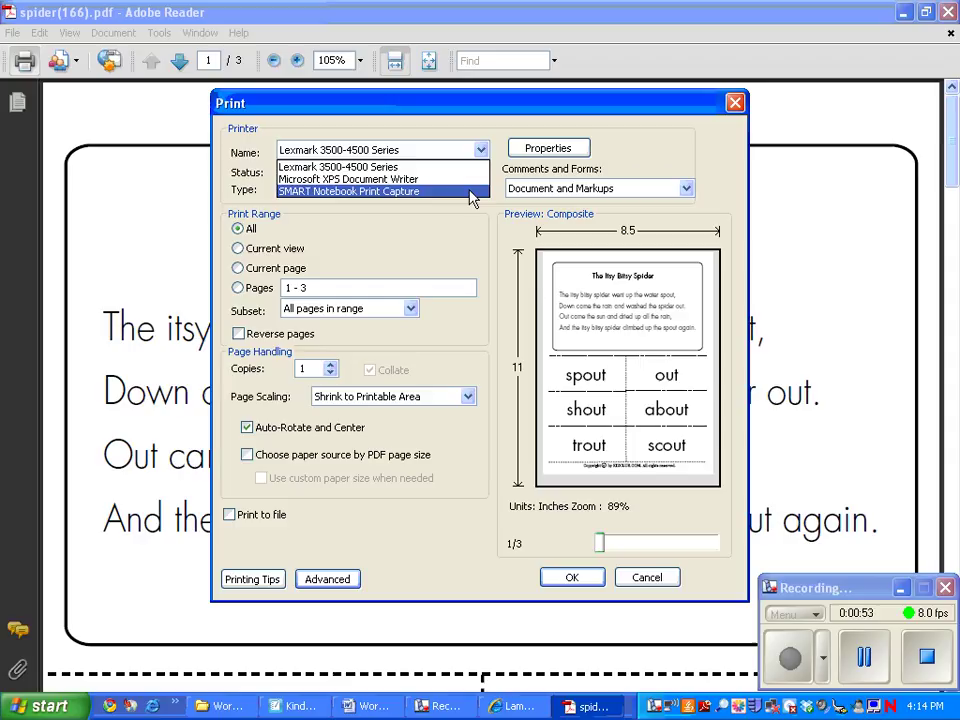
left_click(470, 192)
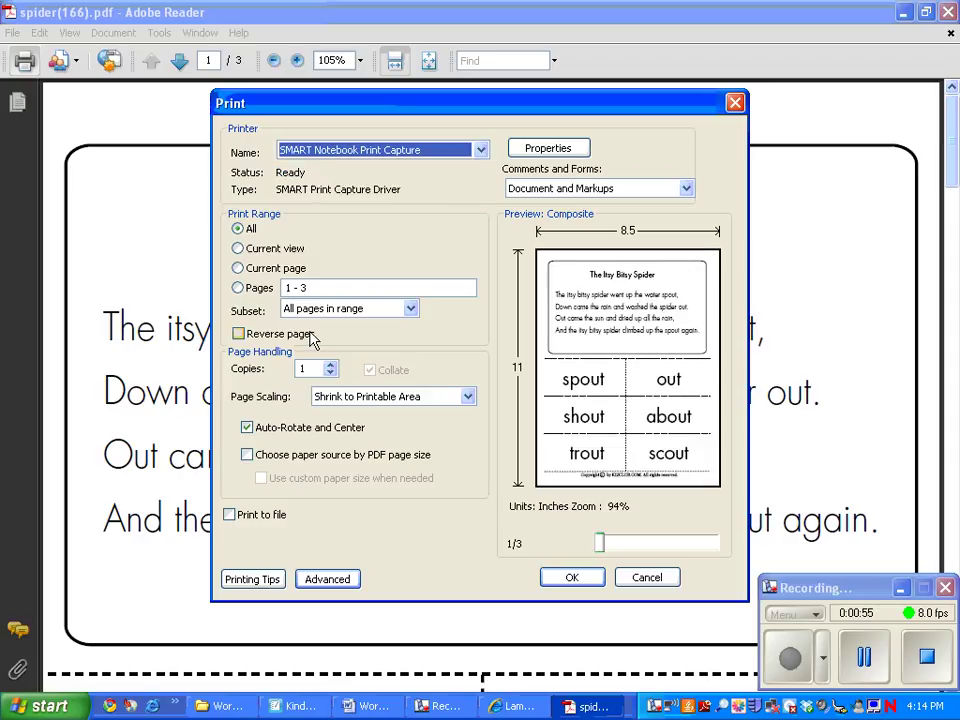
left_click(238, 269)
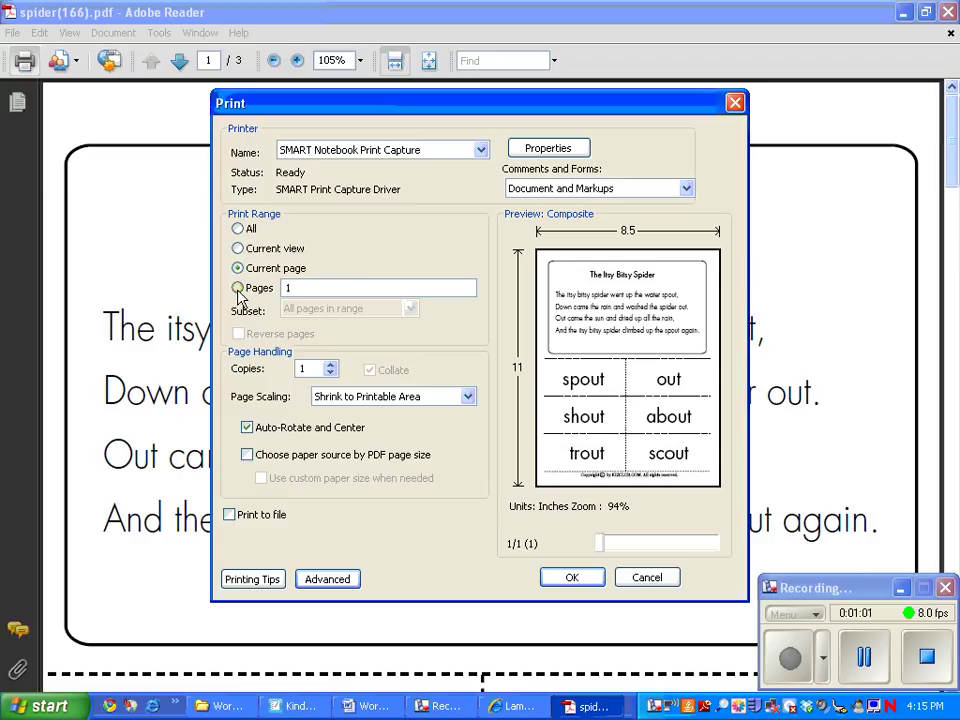
left_click(238, 229)
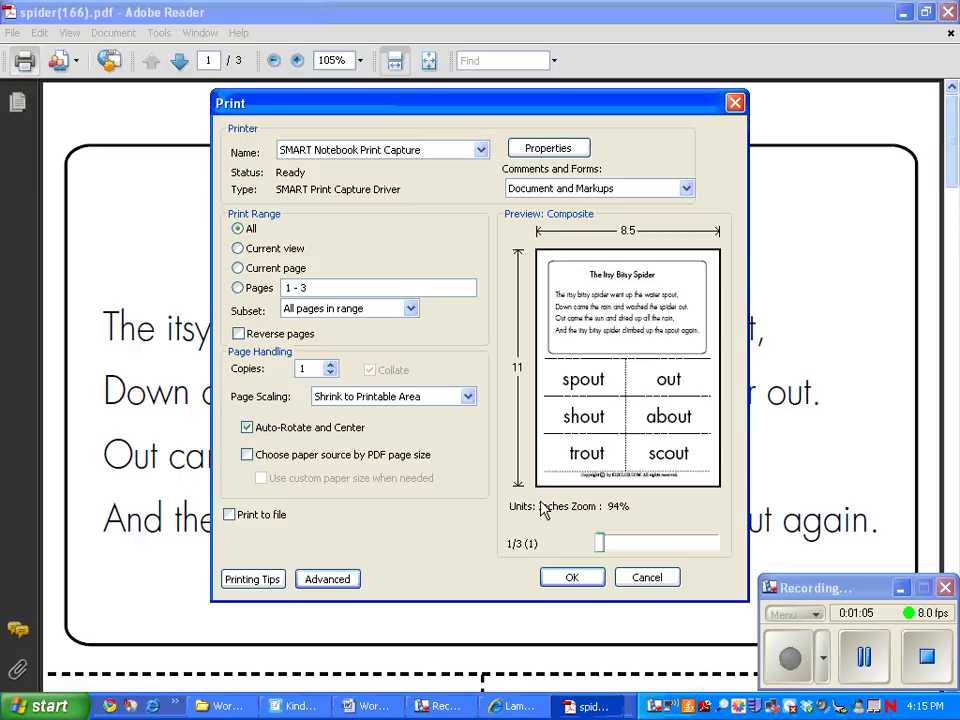
left_click(567, 580)
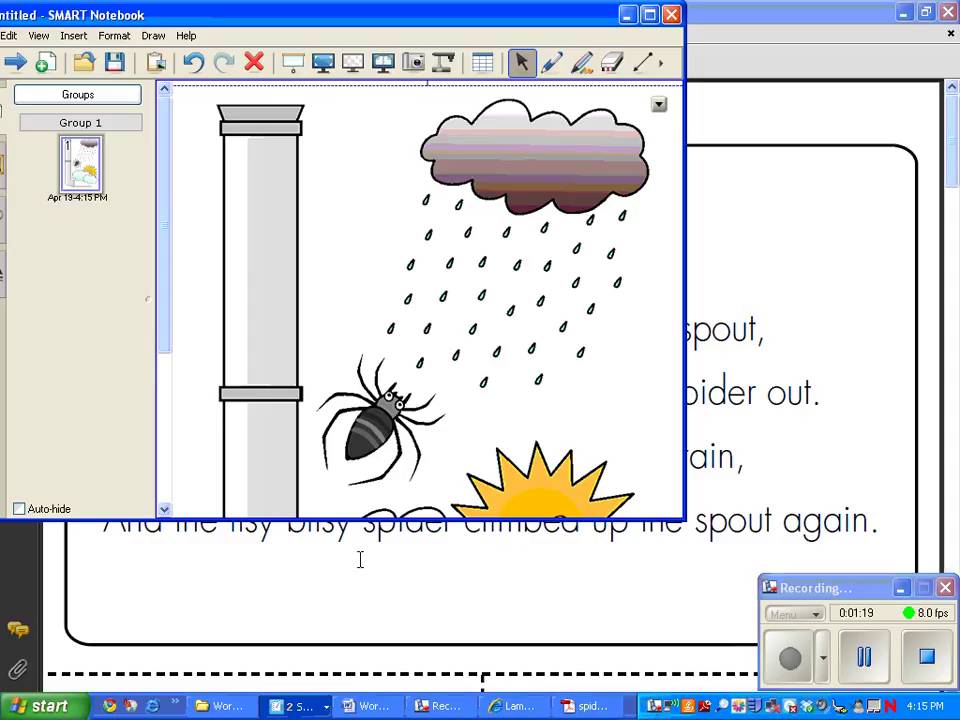
Minimize the Untitled Notebook window and bring the Kindergarten lesson back to the front
left_click(295, 706)
left_click(295, 681)
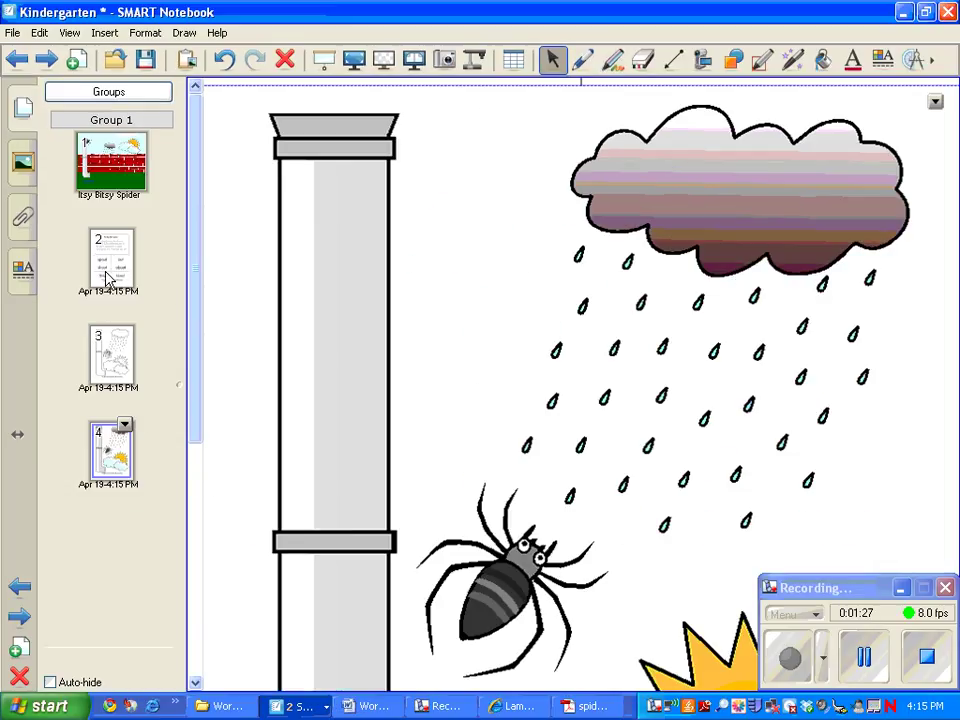
left_click(903, 13)
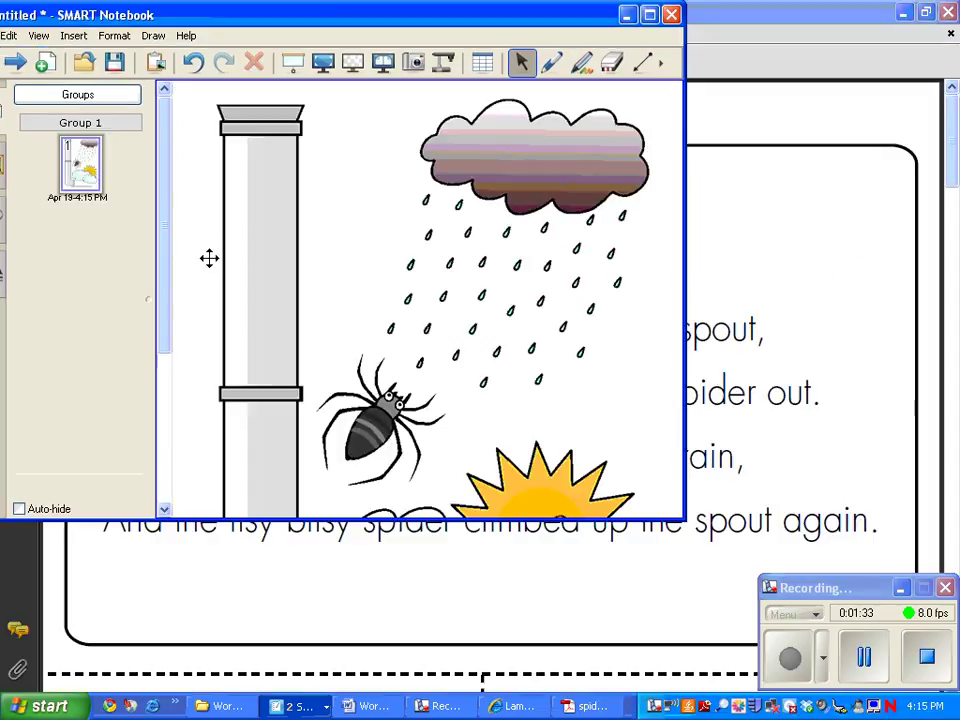
left_click_drag(215, 18, 315, 19)
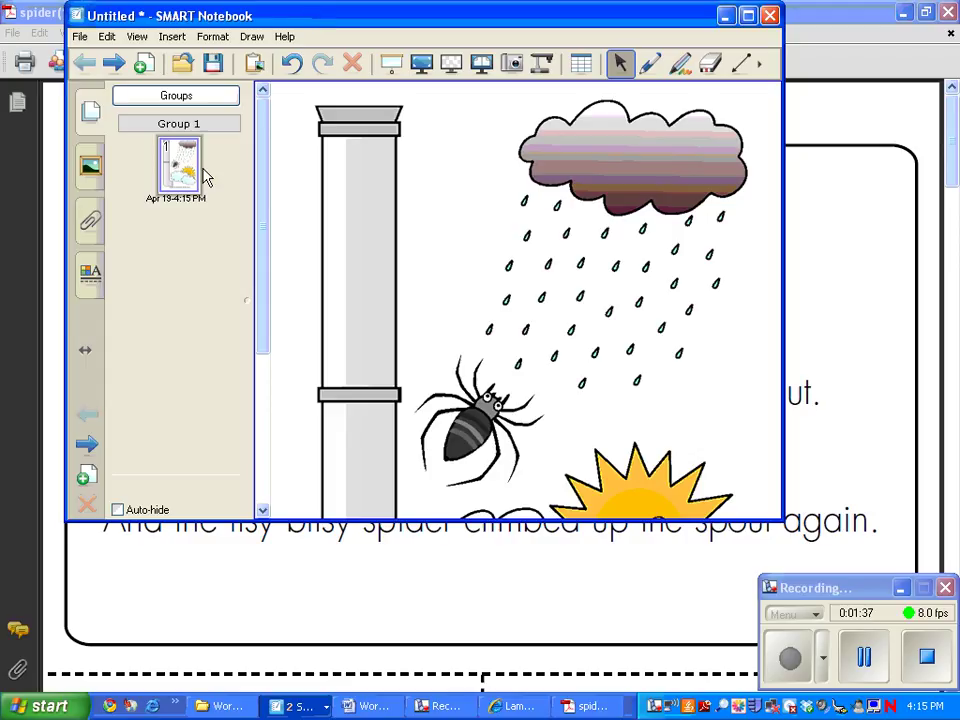
left_click(727, 15)
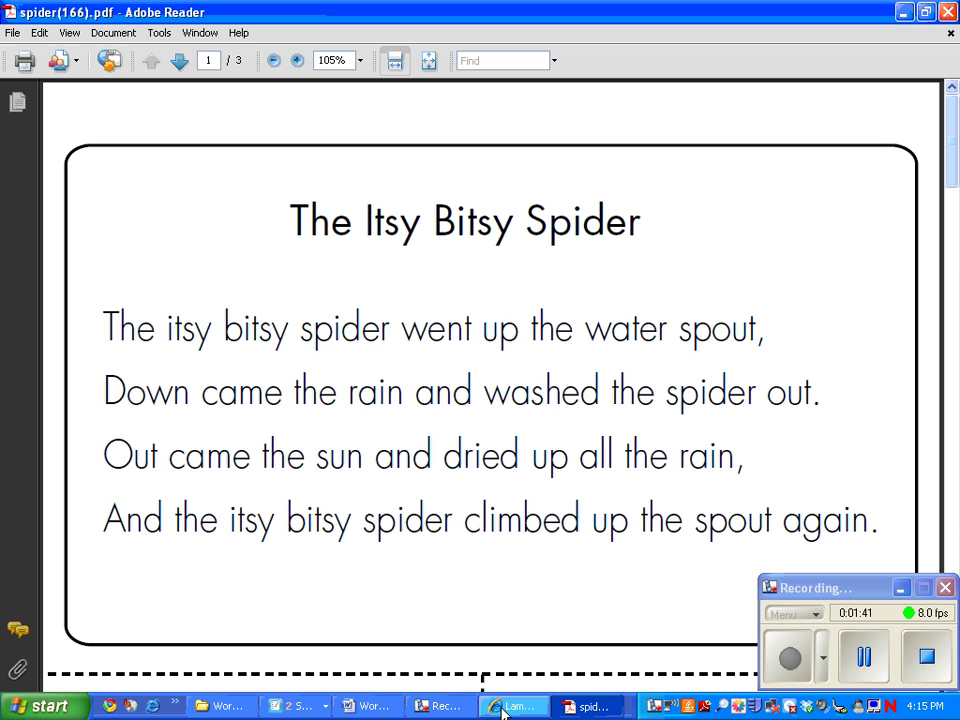
left_click(297, 706)
left_click(297, 681)
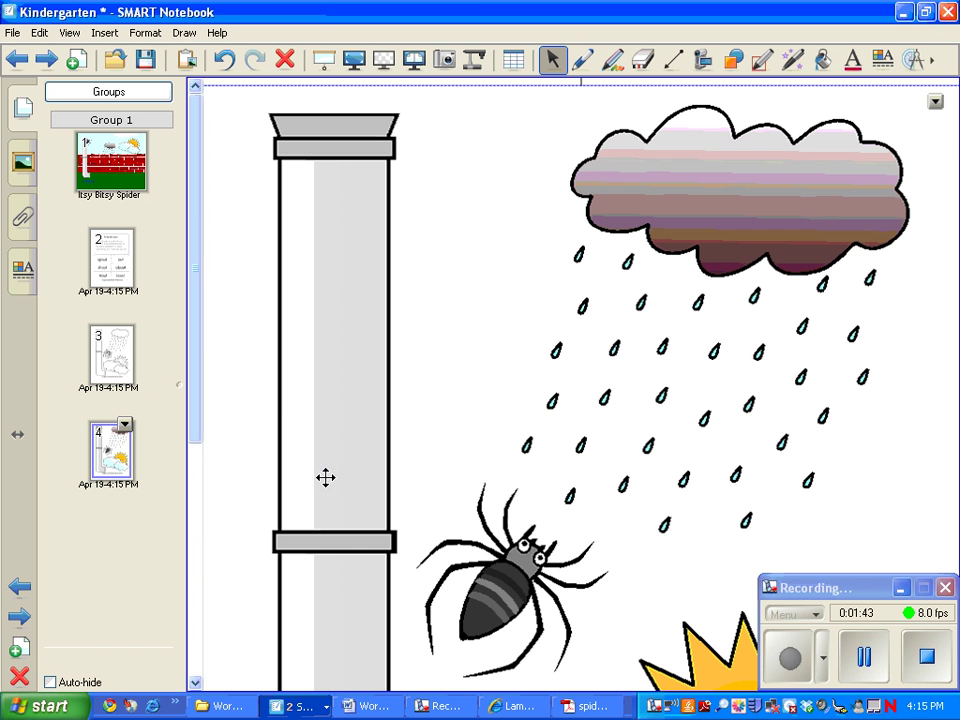
Go to page 2's spider poem, scroll to the word grid, and start an Area Capture
left_click(107, 173)
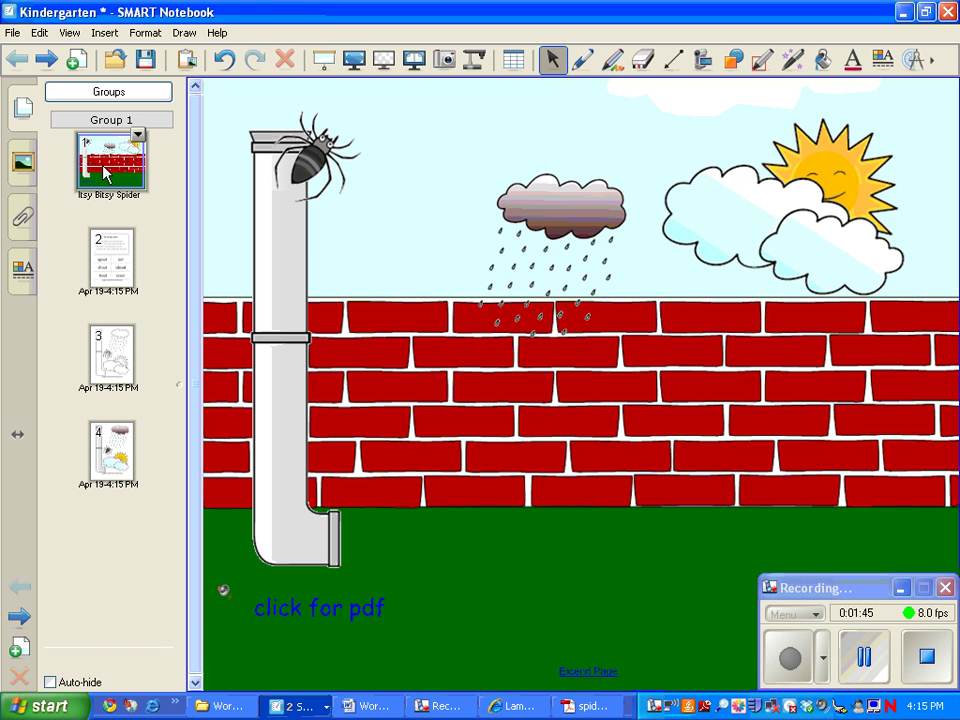
left_click(121, 255)
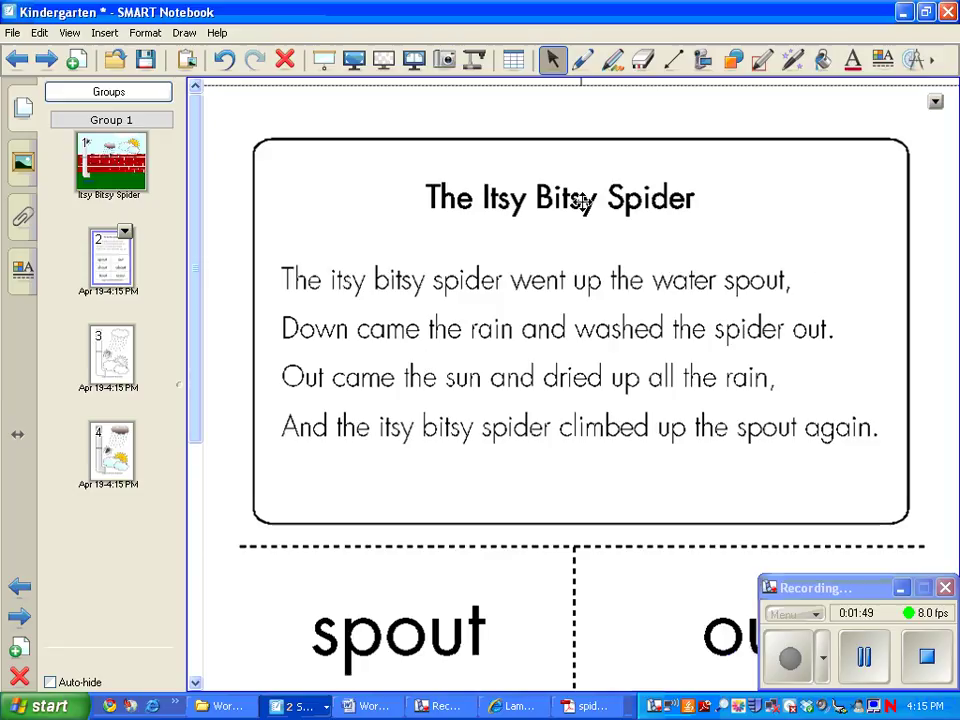
left_click_drag(197, 258, 197, 454)
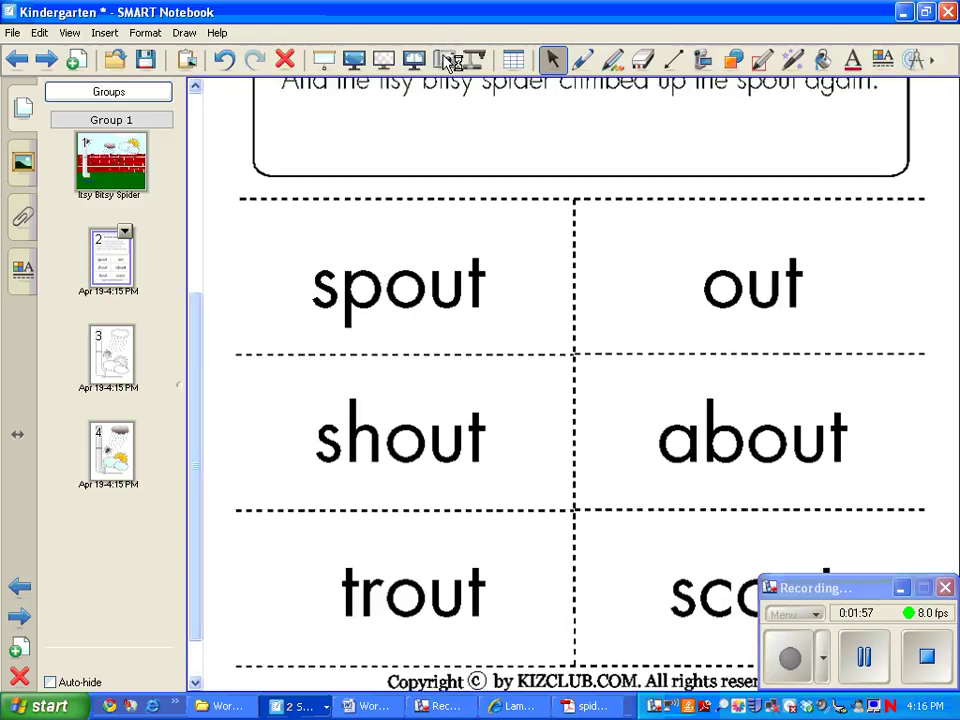
left_click(450, 62)
left_click(58, 634)
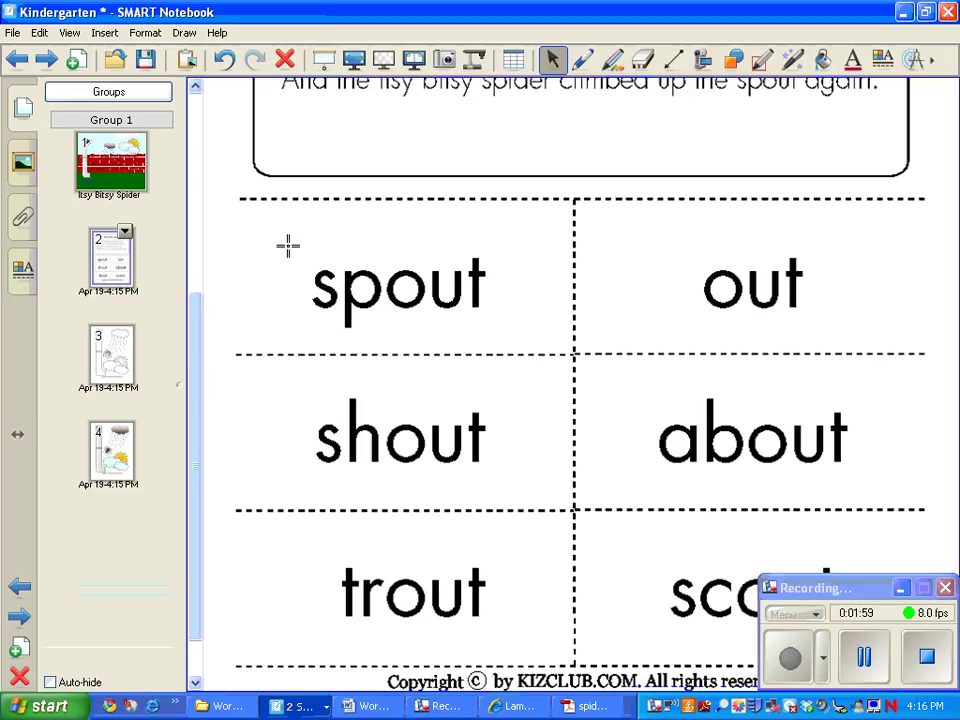
Area-capture the word 'spout' and the whole poem box onto new pages, then return to Adobe Reader
left_click_drag(286, 238, 517, 342)
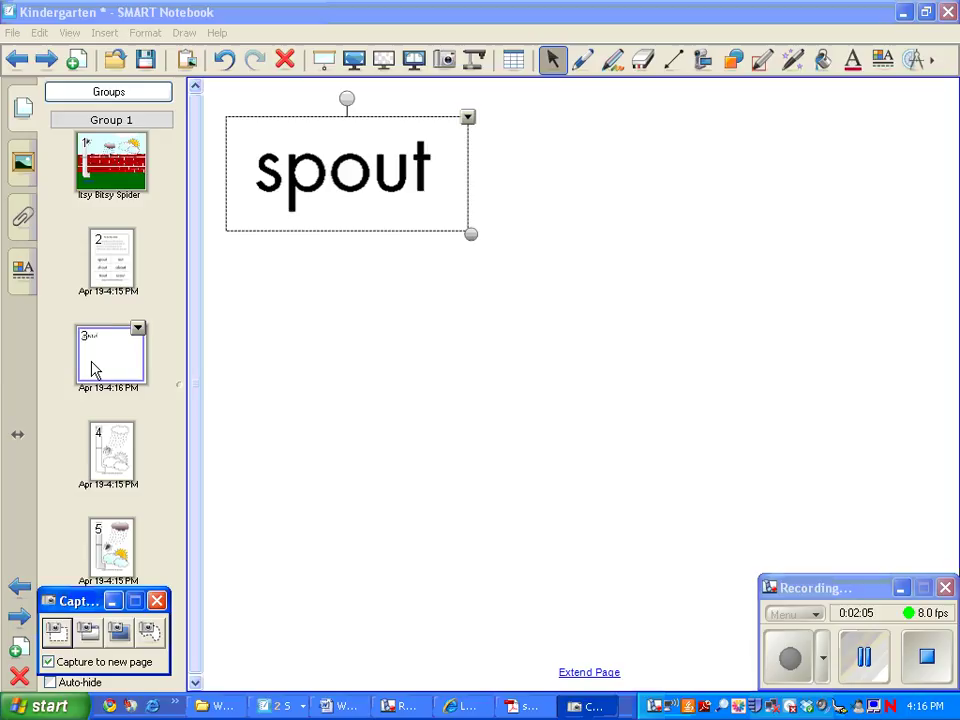
left_click(100, 252)
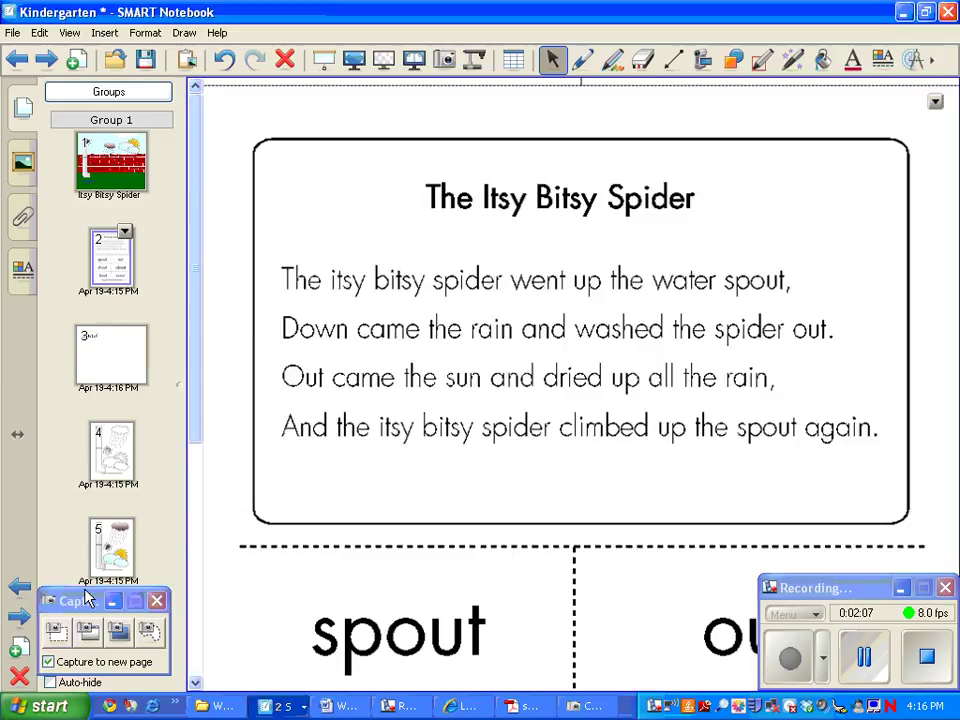
left_click(56, 630)
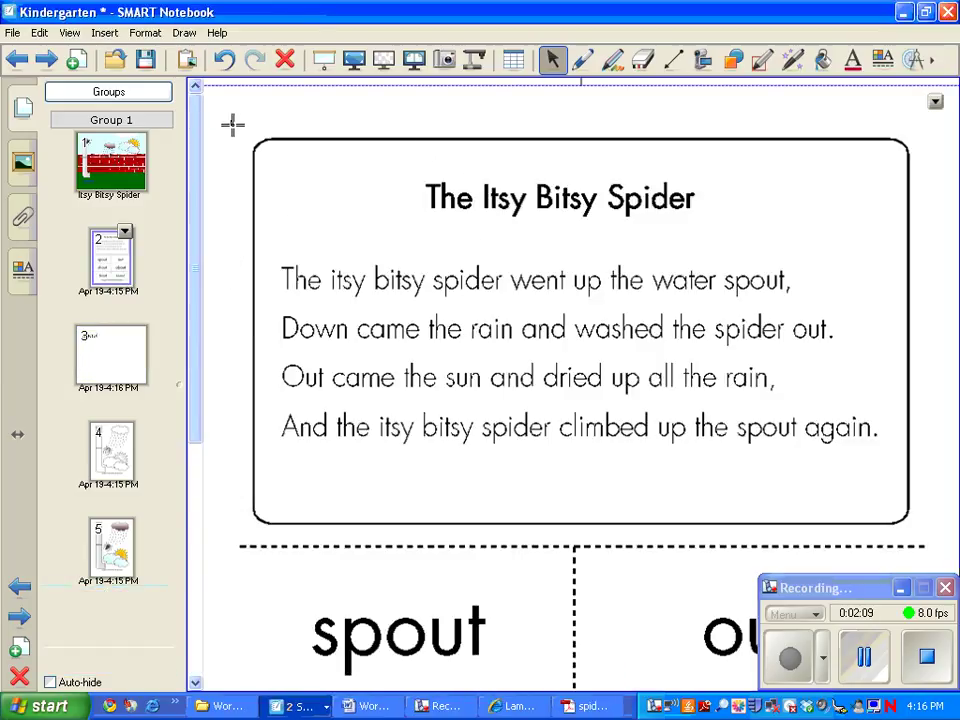
left_click_drag(232, 124, 918, 537)
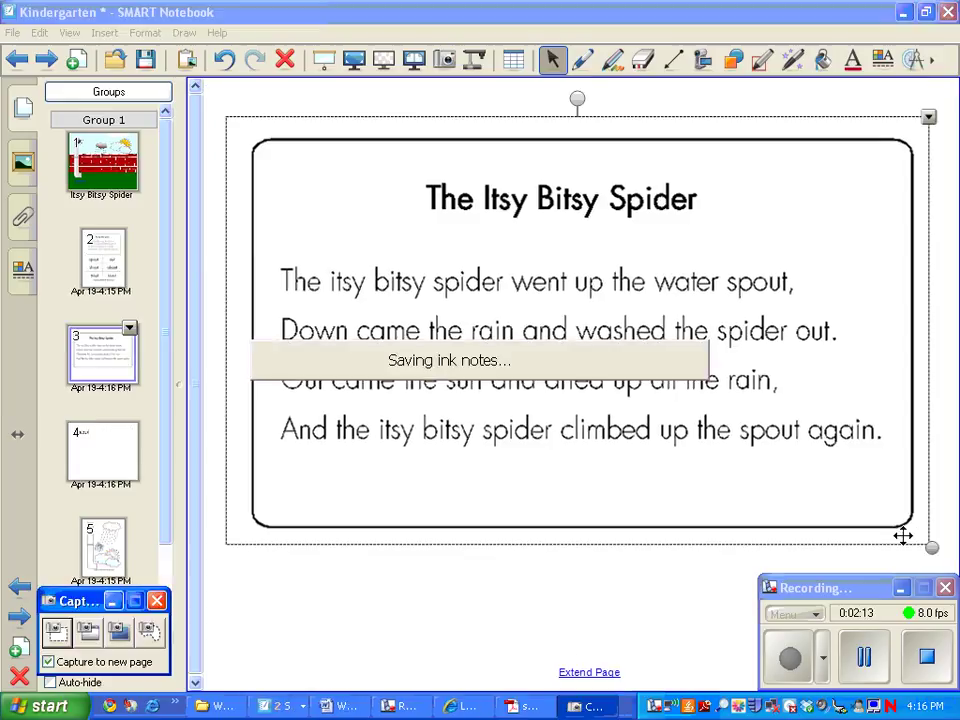
left_click(540, 600)
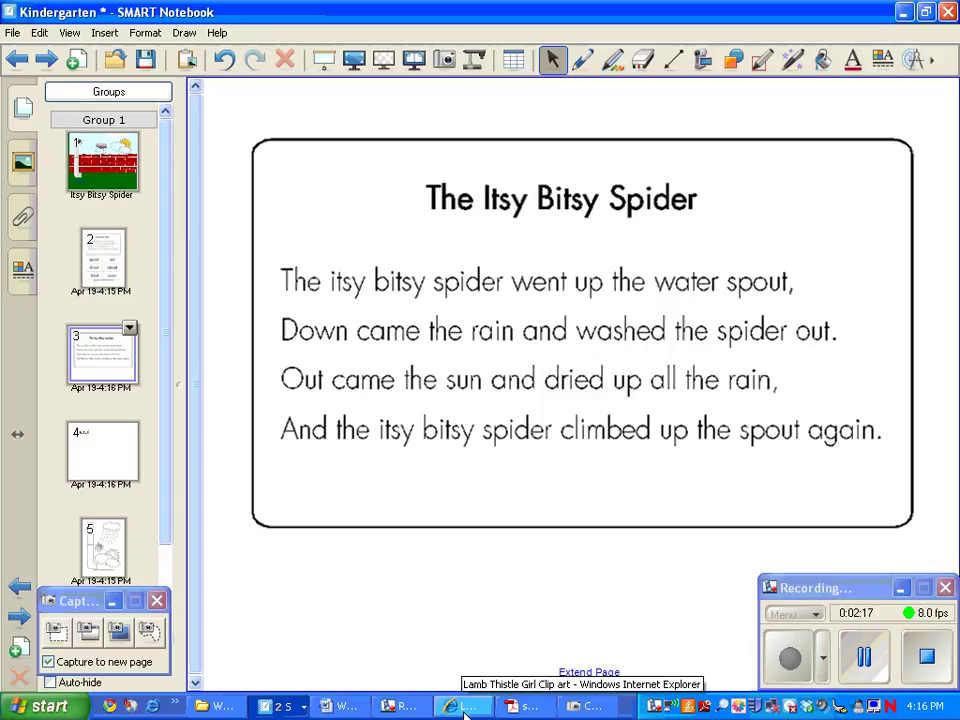
left_click(515, 706)
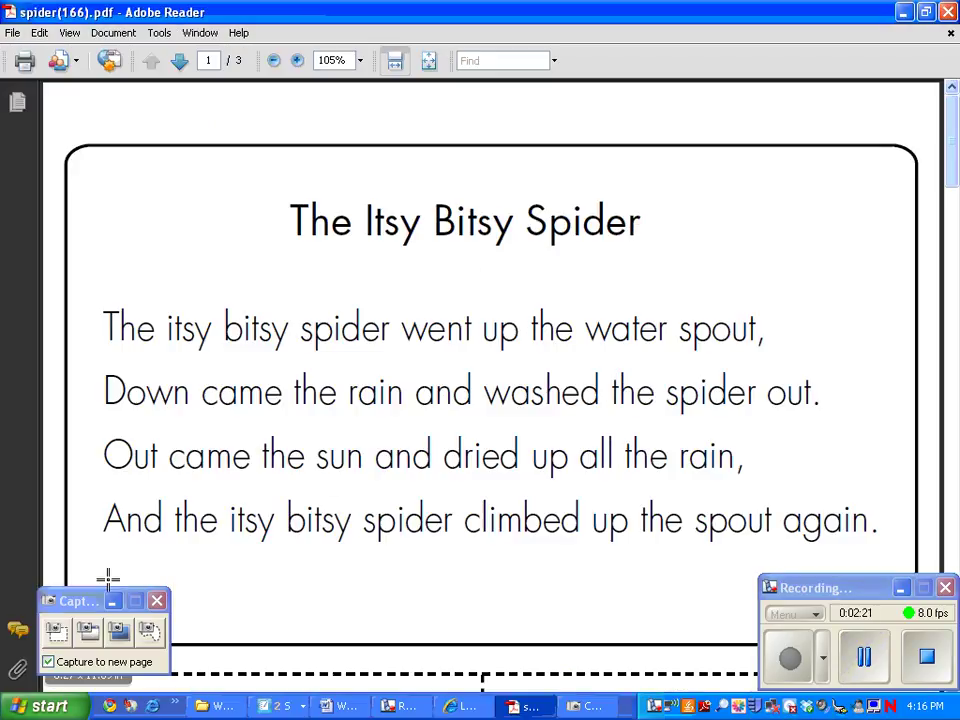
Print only the current view of spider(166).pdf to SMART Notebook Print Capture
left_click(157, 600)
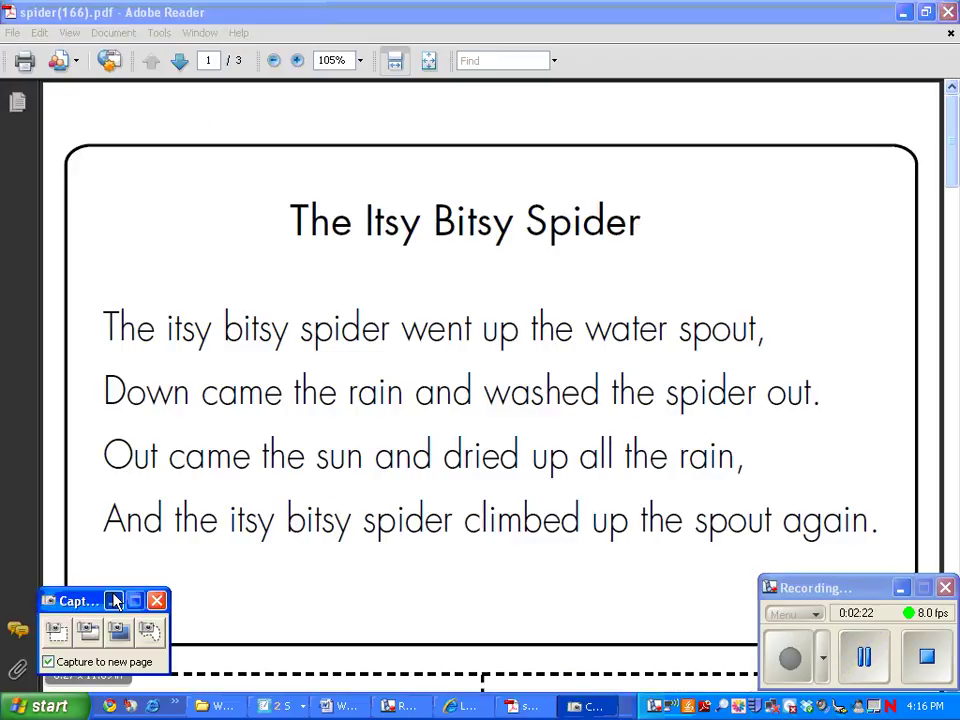
left_click(25, 60)
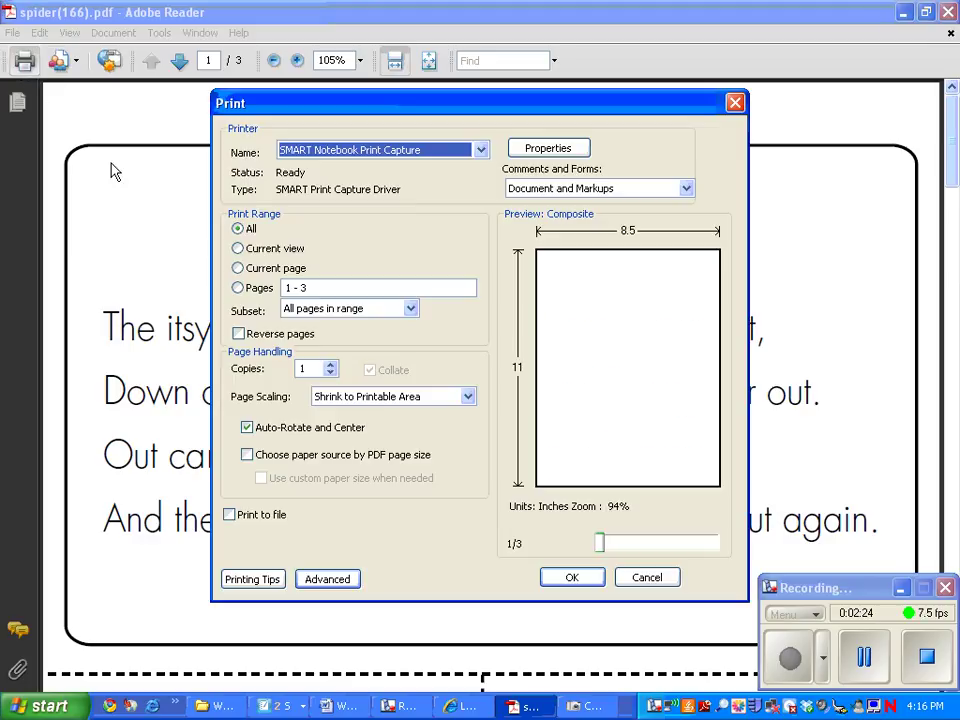
left_click(238, 250)
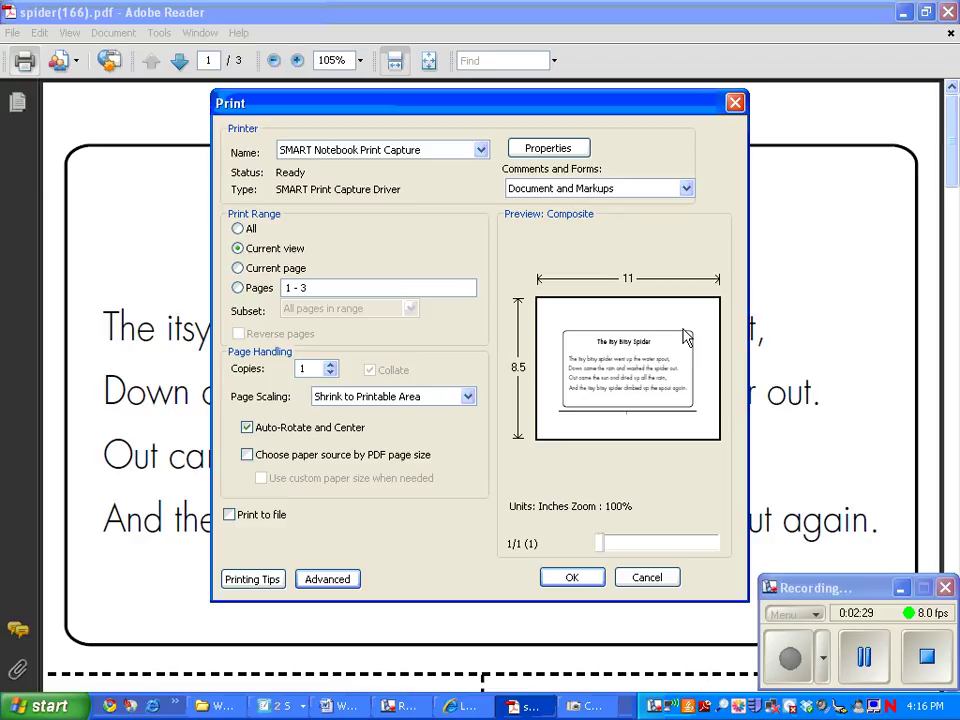
left_click(583, 581)
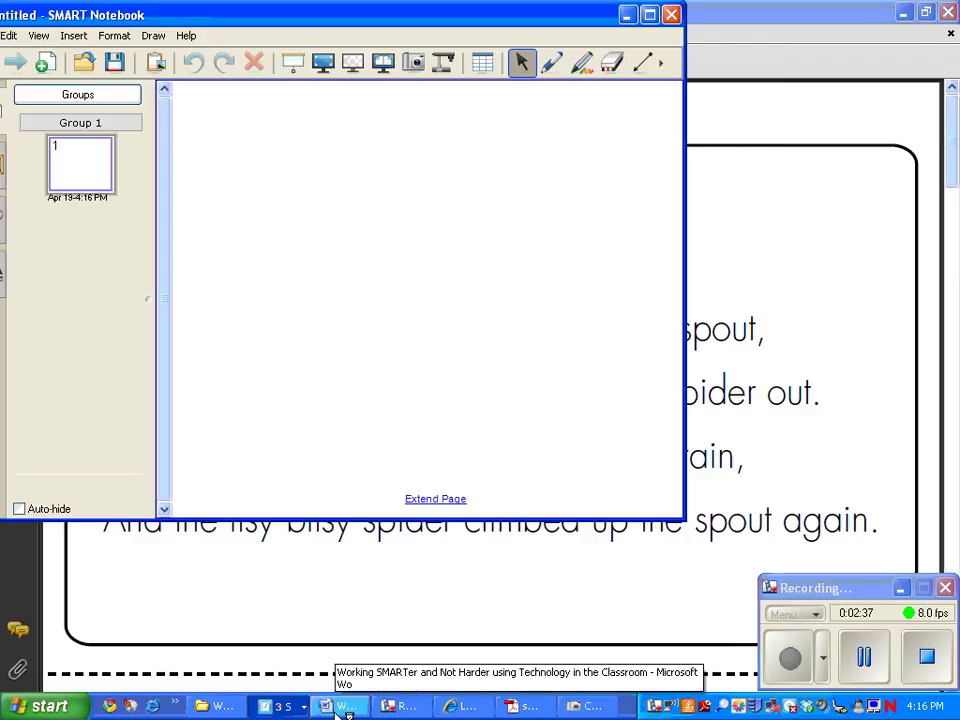
In the Kindergarten lesson, drag the captured poem into position near the top of its page
left_click(280, 705)
left_click(278, 677)
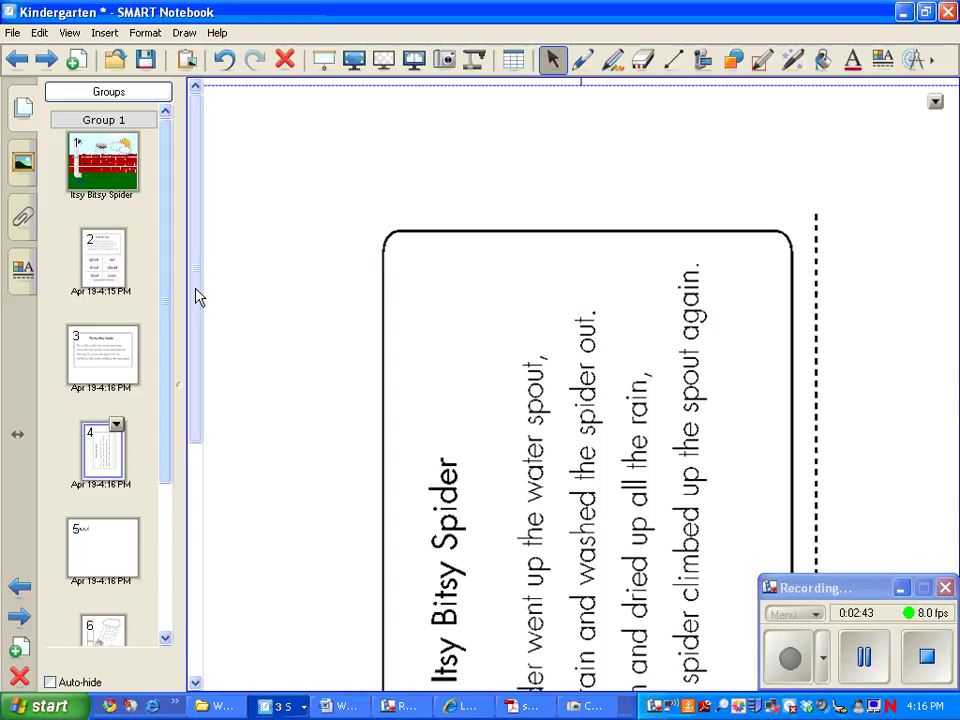
left_click_drag(197, 296, 180, 321)
left_click_drag(509, 334, 645, 182)
left_click_drag(628, 364, 634, 403)
left_click_drag(557, 683, 718, 516)
left_click_drag(594, 358, 559, 651)
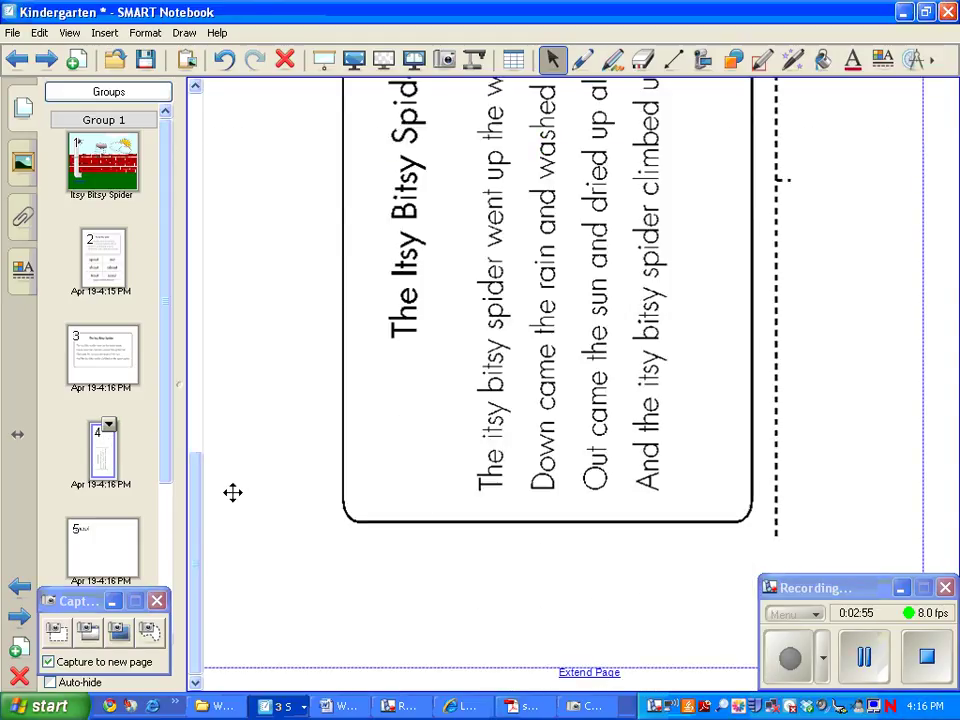
left_click_drag(204, 482, 230, 205)
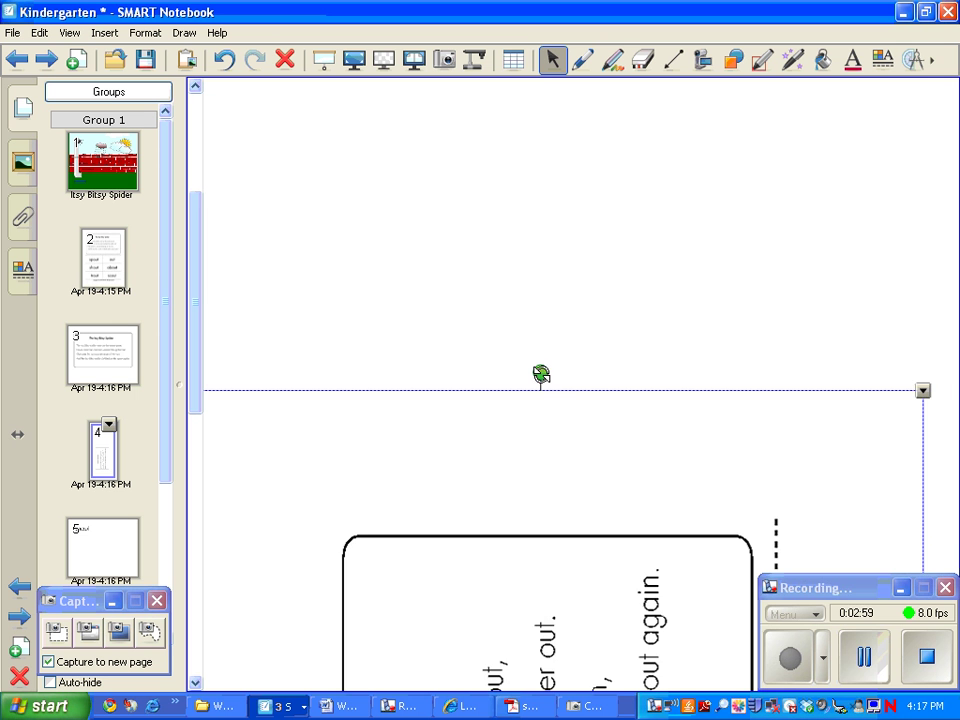
Rotate the poem with its rotation handle until its title and lines read level
left_click_drag(541, 374, 829, 501)
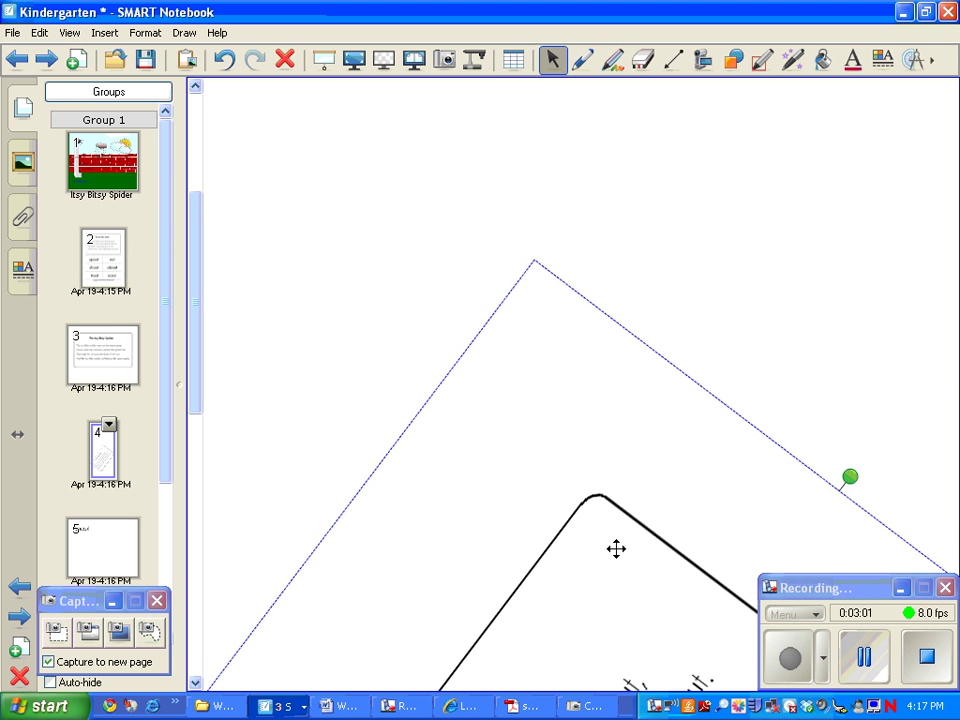
scroll(600, 347, "down", 3)
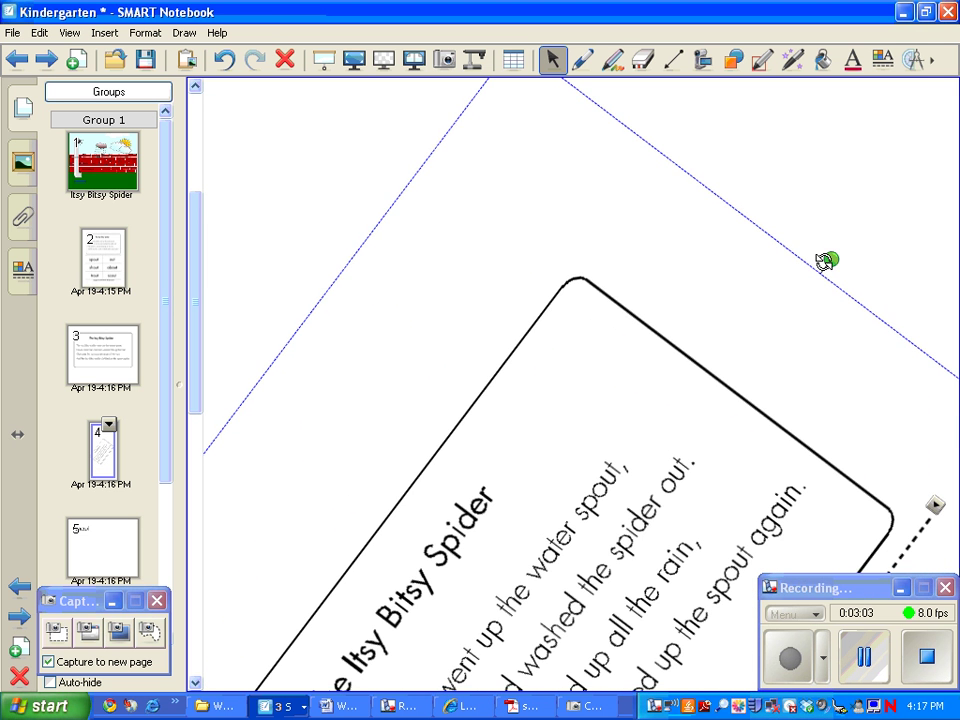
left_click_drag(827, 261, 939, 493)
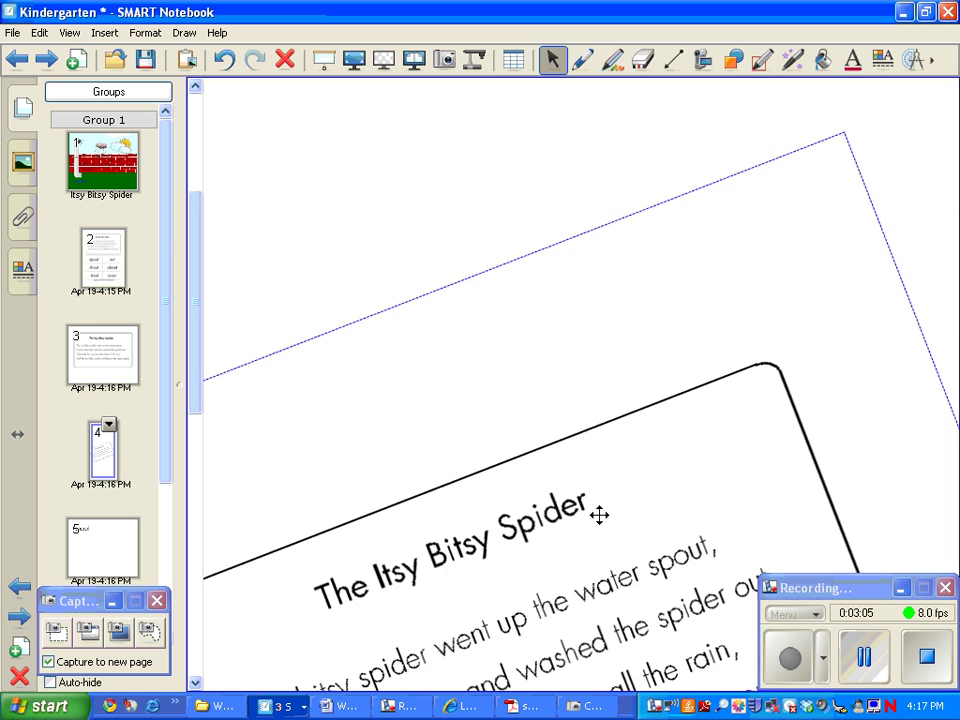
scroll(581, 343, "down", 3)
left_click_drag(542, 415, 334, 380)
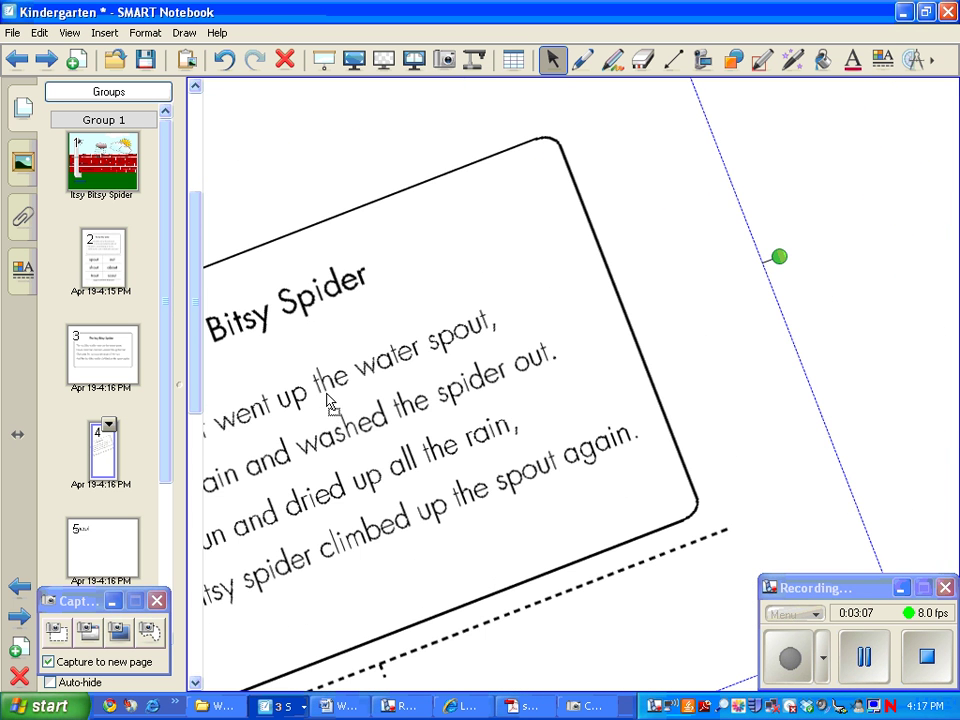
left_click_drag(786, 282, 843, 448)
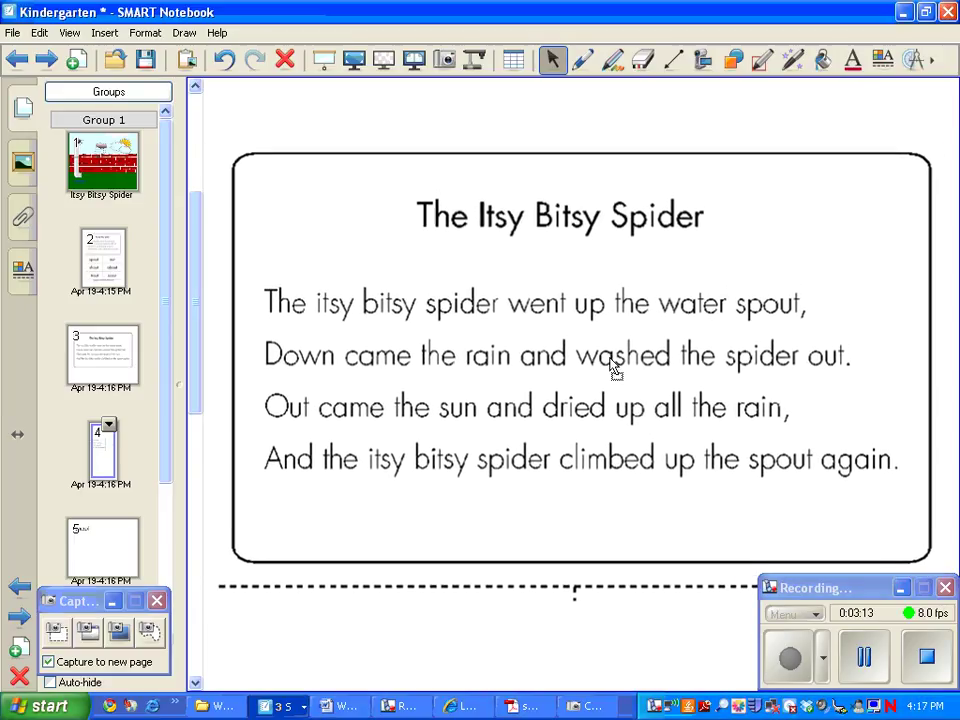
Close the Screen Capture toolbar and delete pages 7 and 6, the cloud and spider drawings
left_click(103, 355)
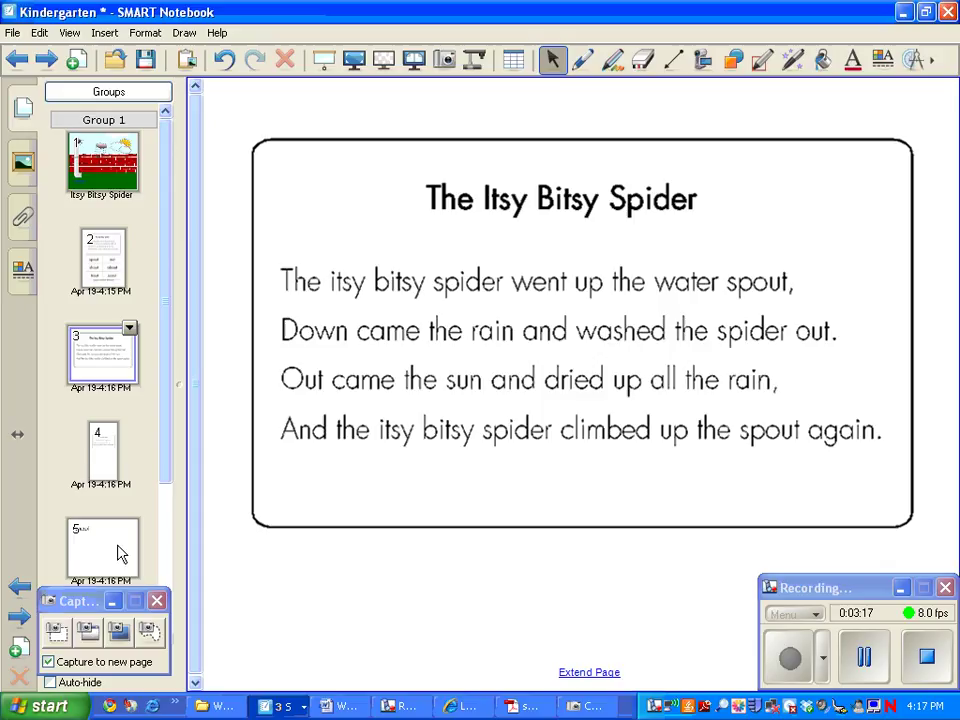
left_click(116, 601)
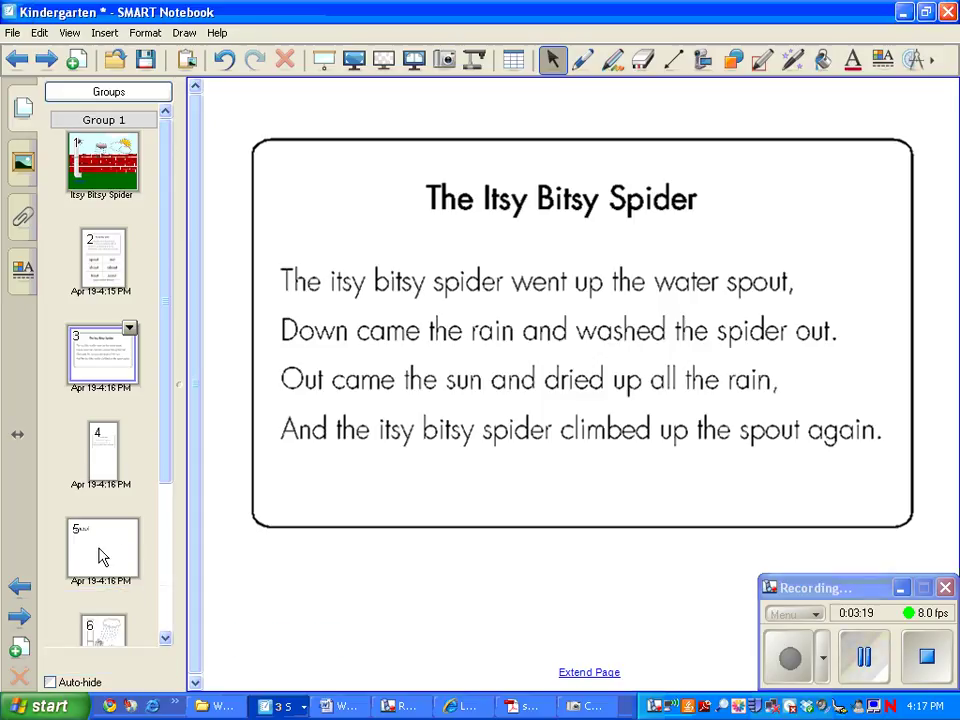
left_click(111, 632)
left_click(111, 636)
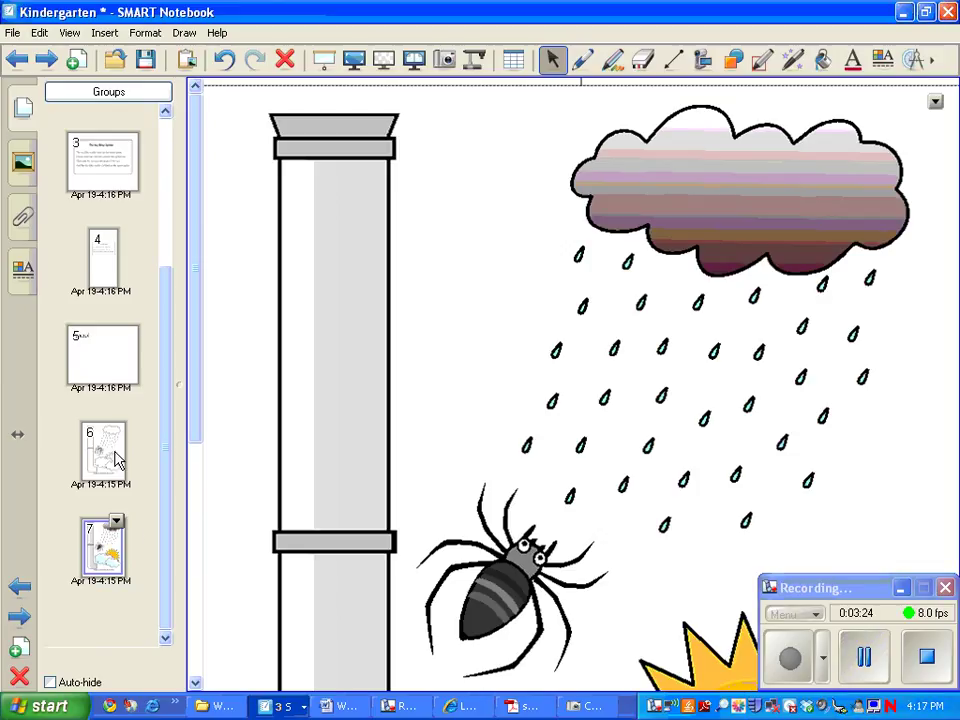
right_click(112, 520)
left_click(126, 524)
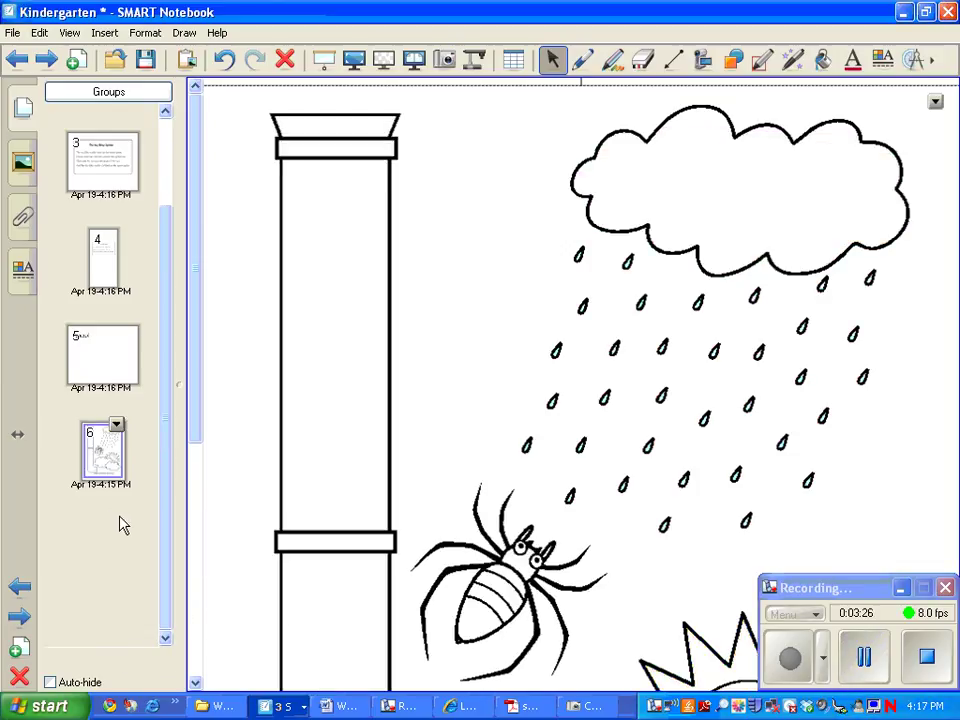
right_click(118, 430)
left_click(140, 435)
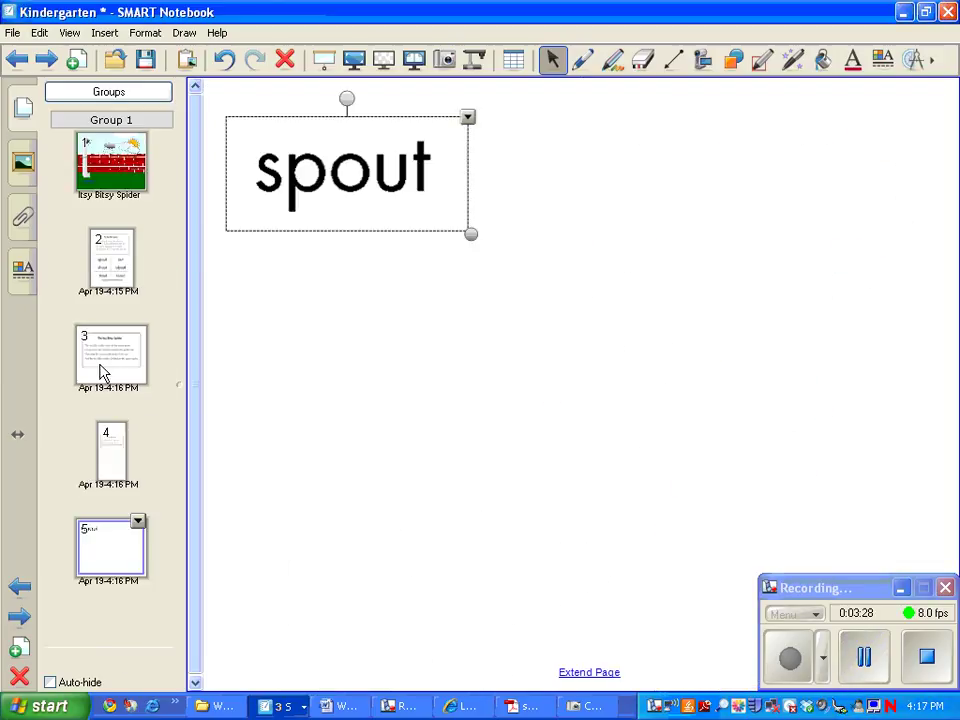
Delete the 'spout' page, the duplicate poem capture, and the word-card poem page 2
left_click(137, 522)
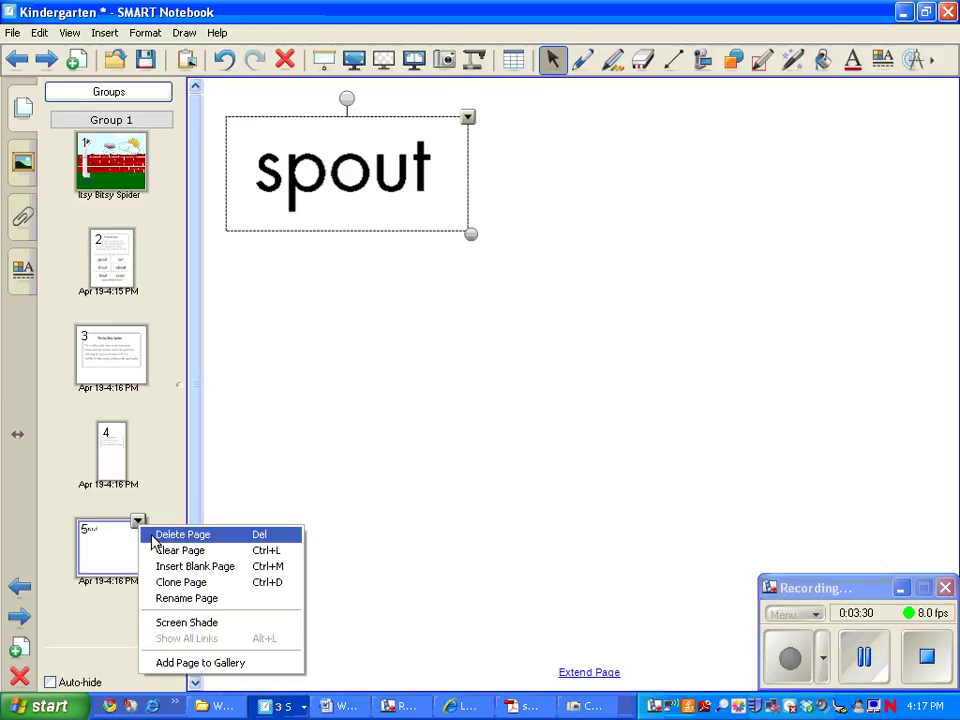
left_click(121, 426)
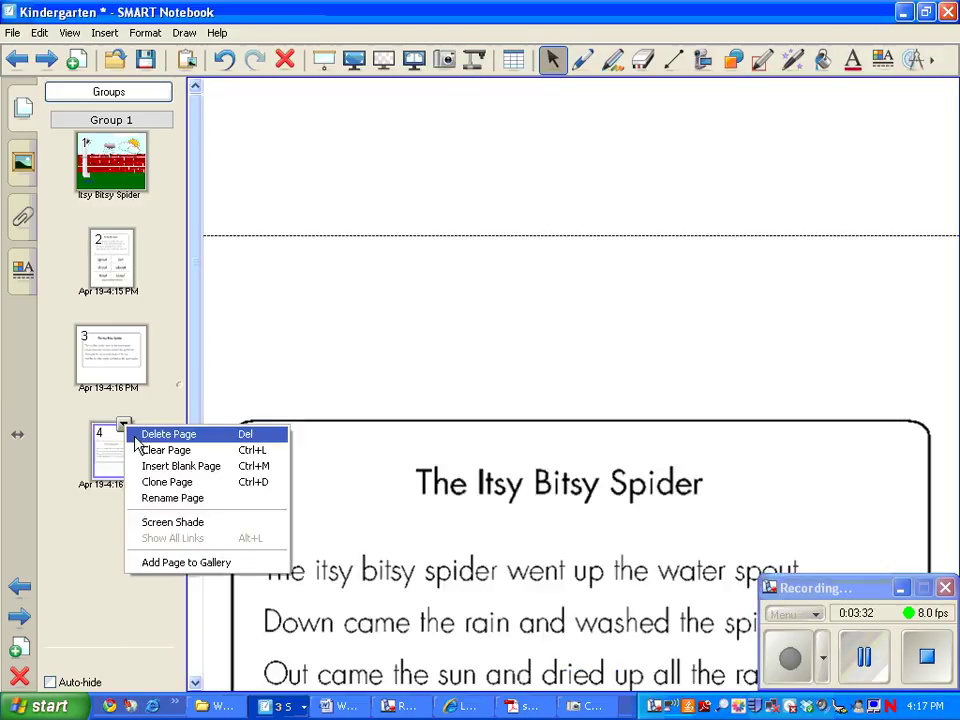
left_click(140, 434)
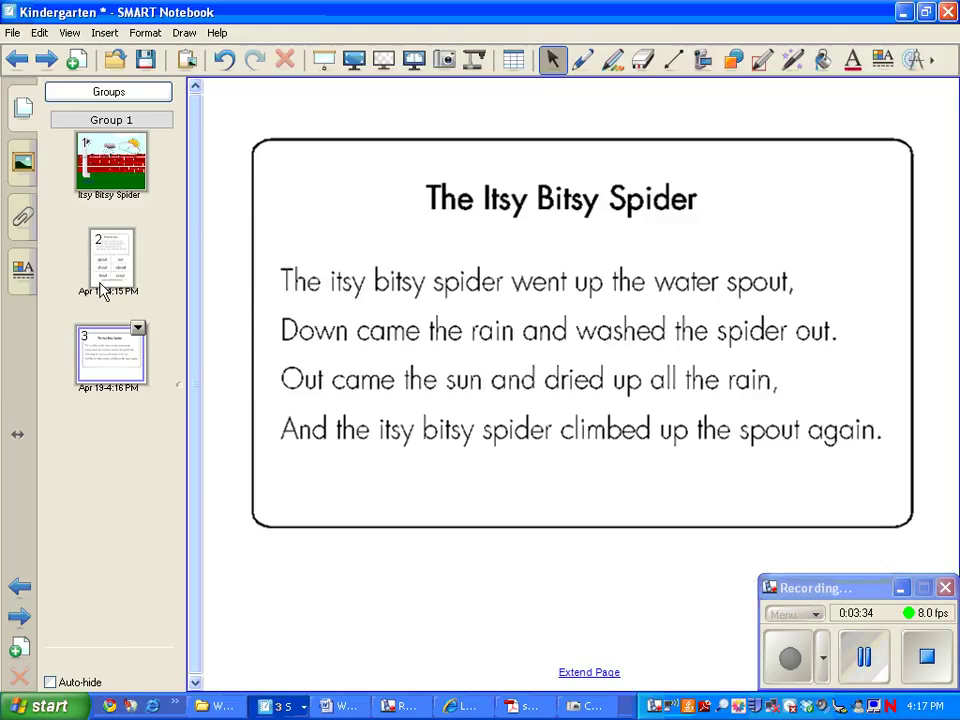
left_click(127, 229)
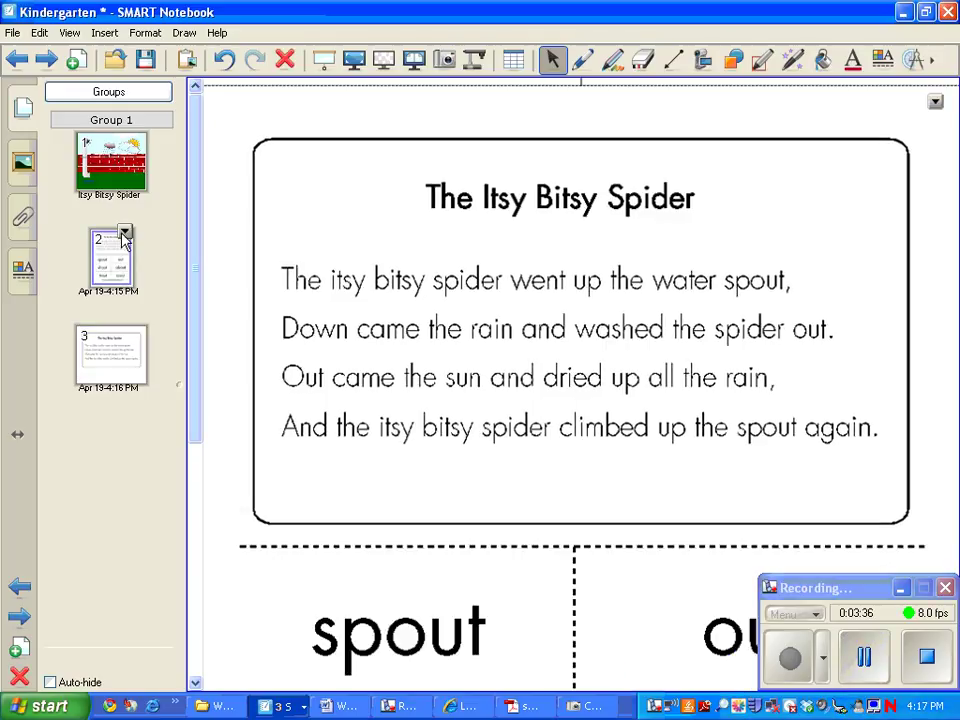
left_click(126, 231)
left_click(140, 241)
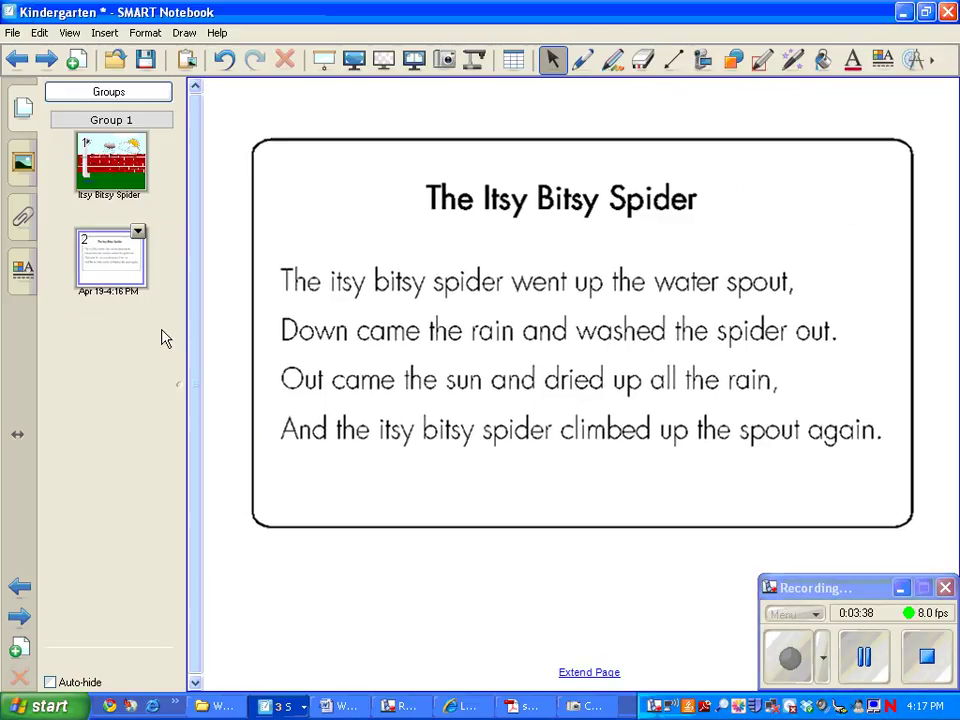